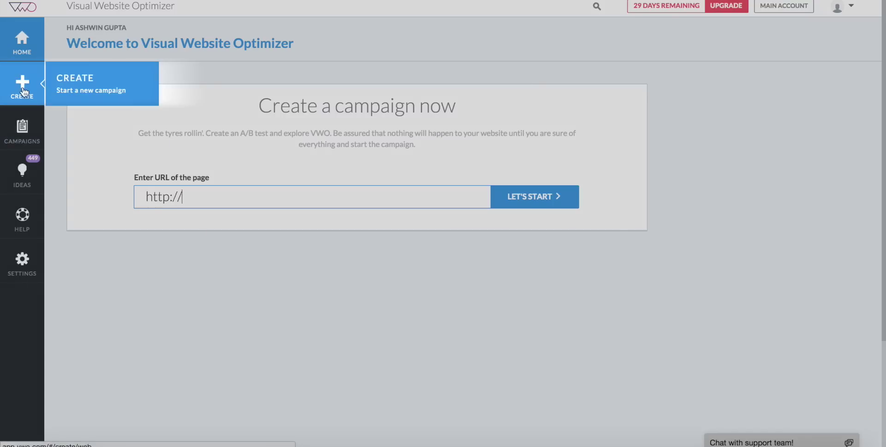
{"action": "left_click", "coordinate": [24, 94]}
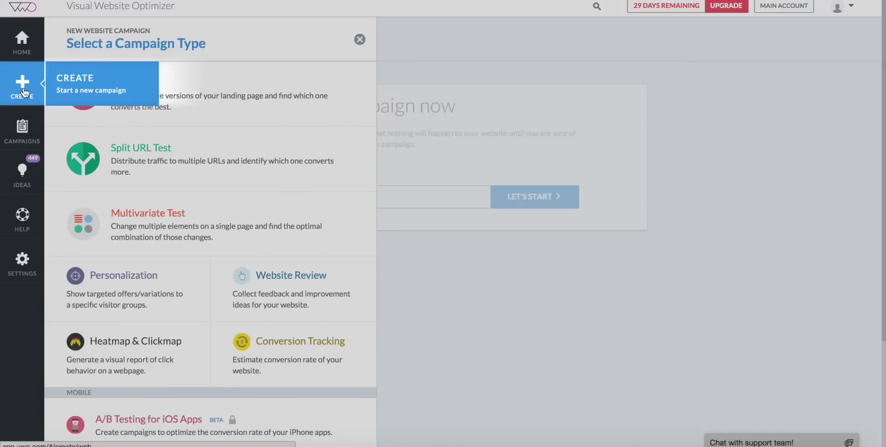
{"action": "left_click", "coordinate": [161, 107]}
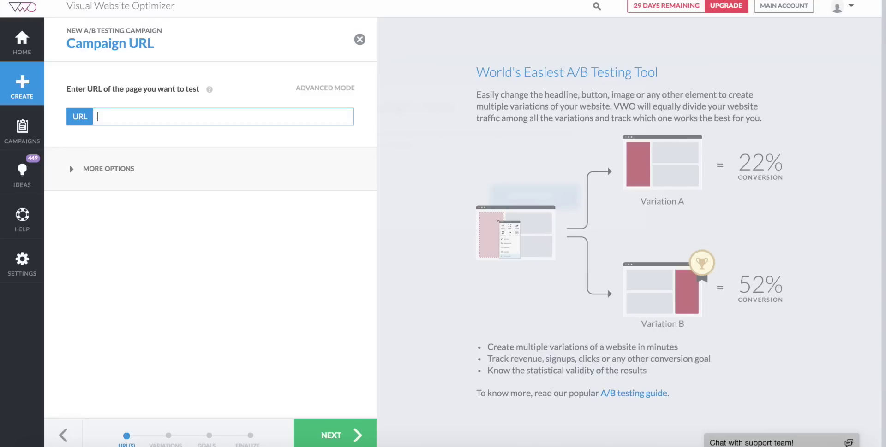
{"action": "type", "text": "https://vwo.com/lp/ab-testing-tool/"}
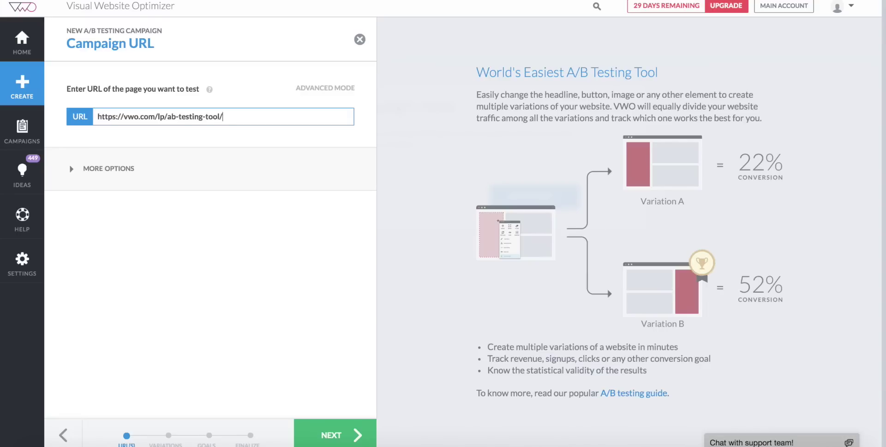
{"action": "left_click", "coordinate": [339, 436]}
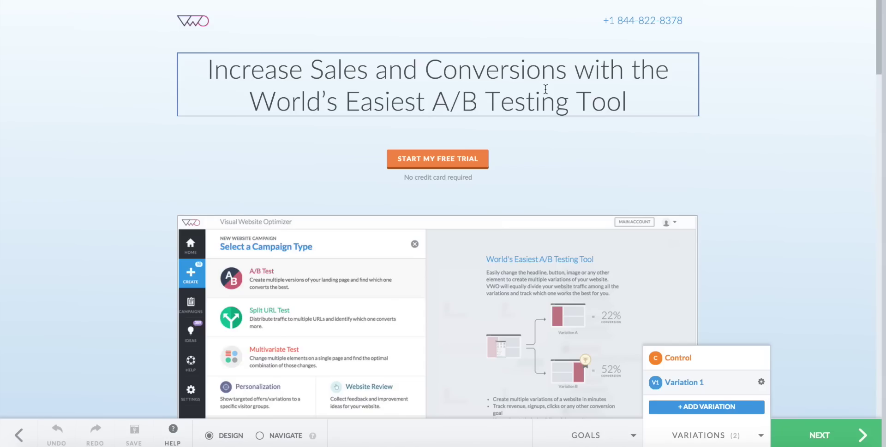
Step: Edit Variation 1's headline, replacing "World's" with a trailing "on the planet"
{"action": "left_click", "coordinate": [670, 106]}
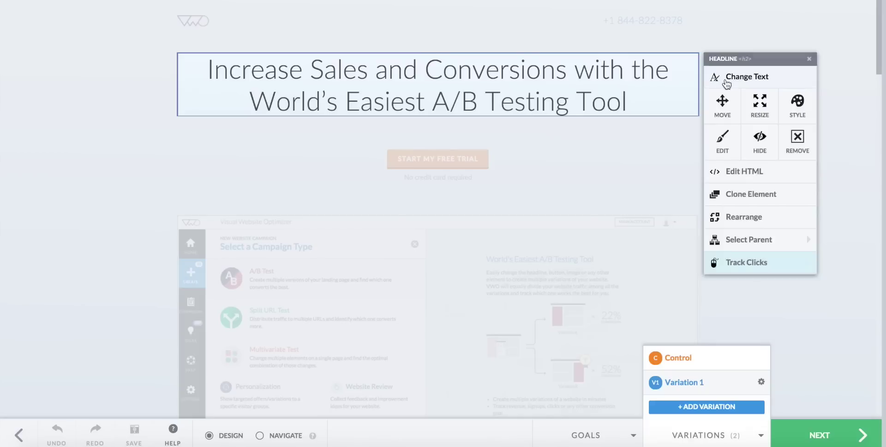
{"action": "left_click", "coordinate": [726, 84]}
{"action": "left_click_drag", "start_coordinate": [793, 147], "coordinate": [818, 148]}
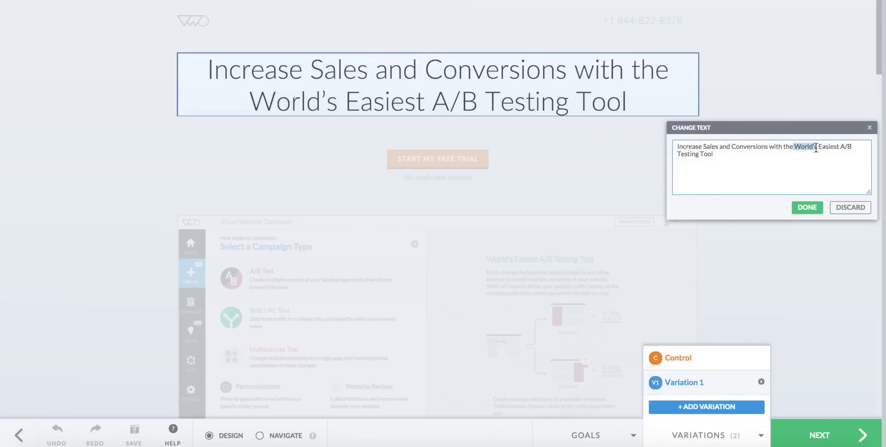
{"action": "key", "text": "BackSpace"}
{"action": "type", "text": "on the p"}
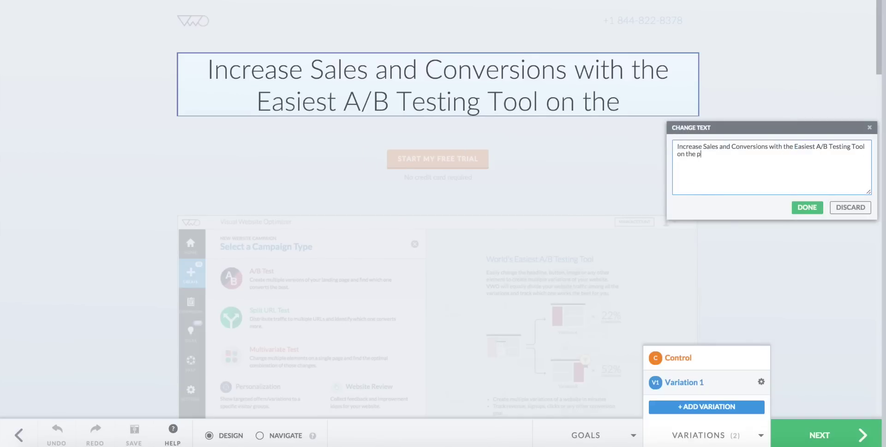
{"action": "type", "text": "lanet"}
{"action": "left_click", "coordinate": [806, 208]}
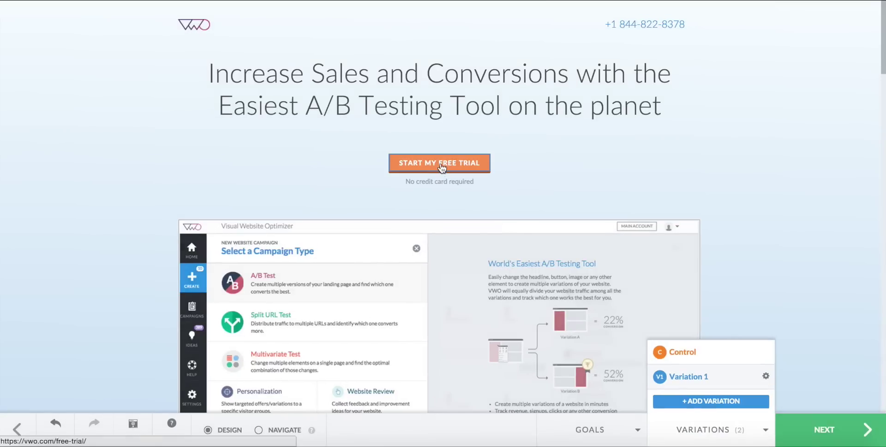
Step: Resize the START MY FREE TRIAL button to be much wider and slightly taller
{"action": "left_click", "coordinate": [441, 167]}
{"action": "left_click", "coordinate": [551, 231]}
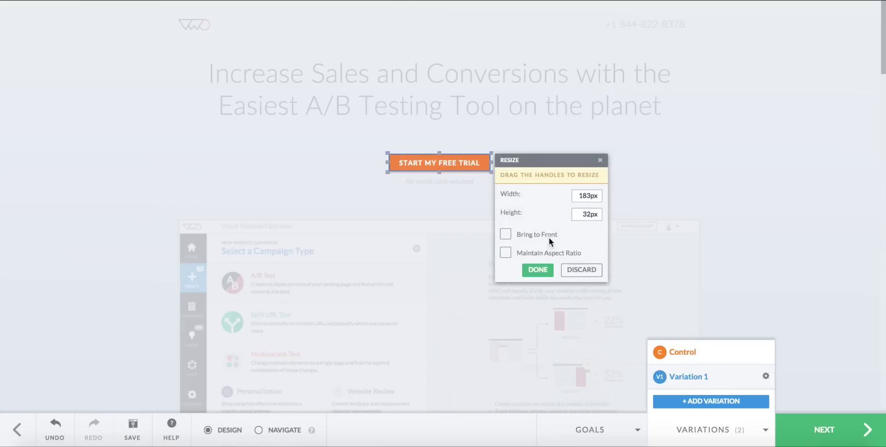
{"action": "left_click_drag", "start_coordinate": [387, 170], "coordinate": [281, 177]}
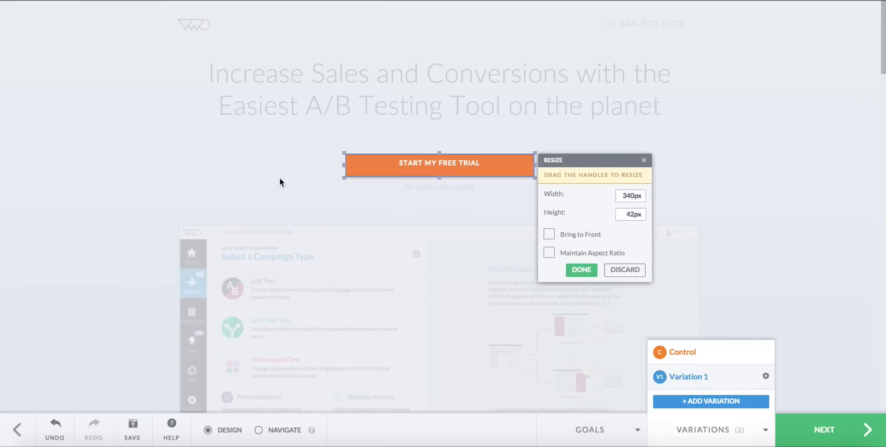
{"action": "left_click", "coordinate": [579, 270]}
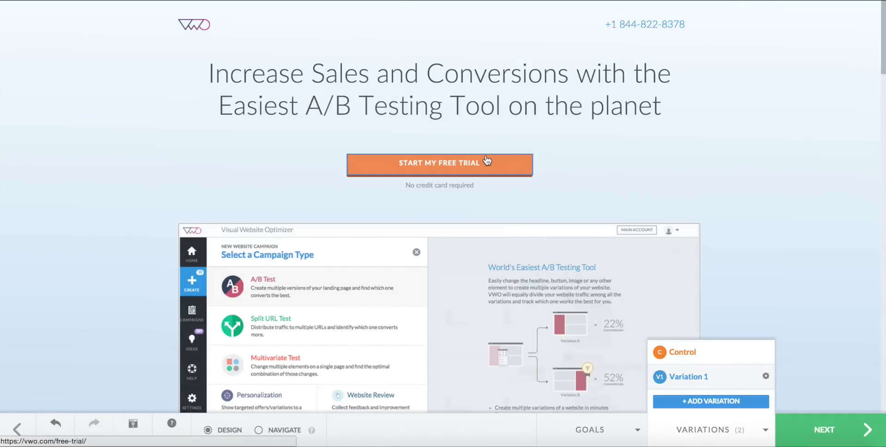
Step: Save click tracking on the free-trial button as Goal 1
{"action": "left_click", "coordinate": [487, 160]}
{"action": "left_click", "coordinate": [564, 392]}
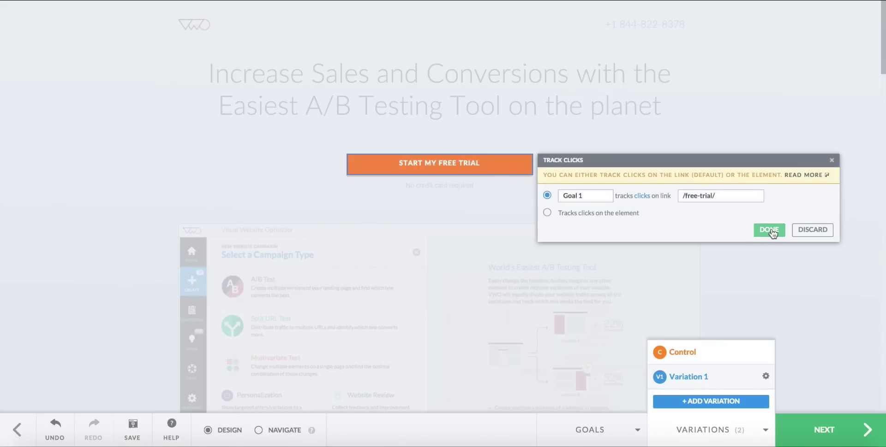
{"action": "left_click", "coordinate": [769, 230]}
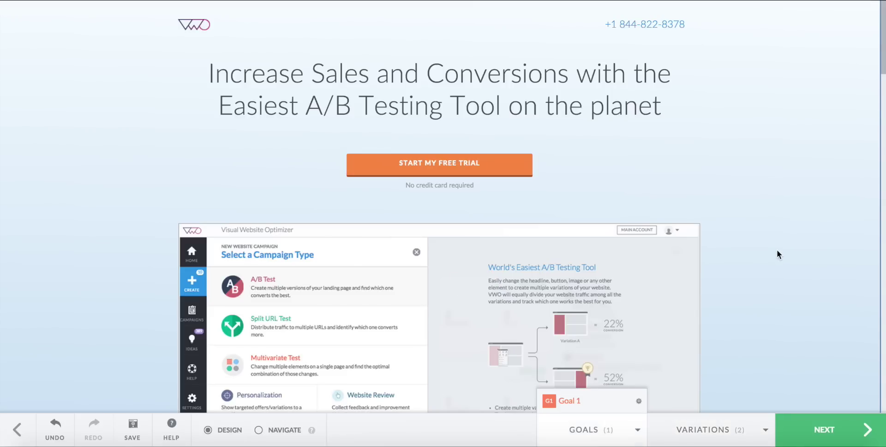
Step: In Conversion Goals, add Goal 2 set to track engagement
{"action": "left_click", "coordinate": [814, 429]}
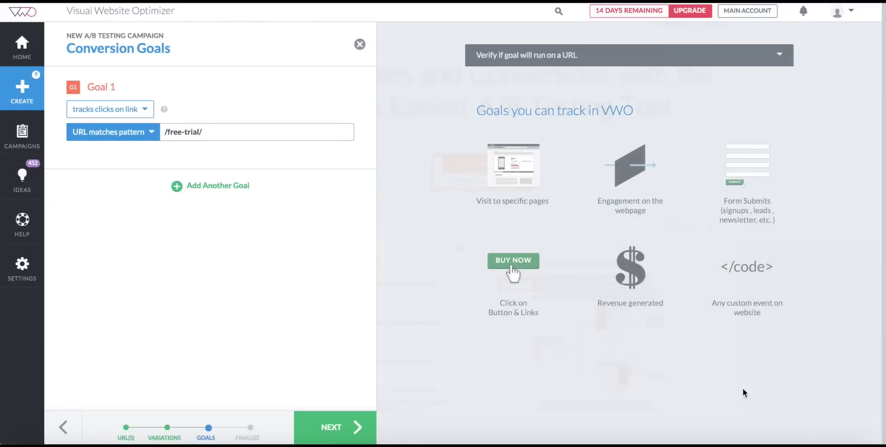
{"action": "left_click", "coordinate": [233, 189]}
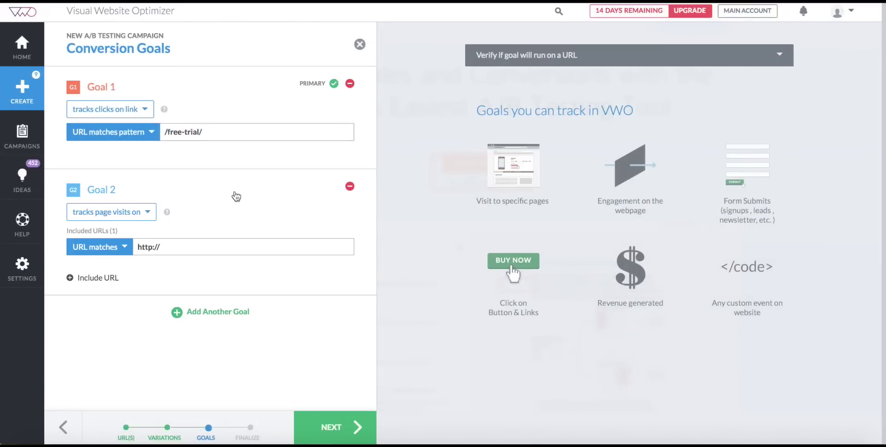
{"action": "left_click", "coordinate": [125, 212]}
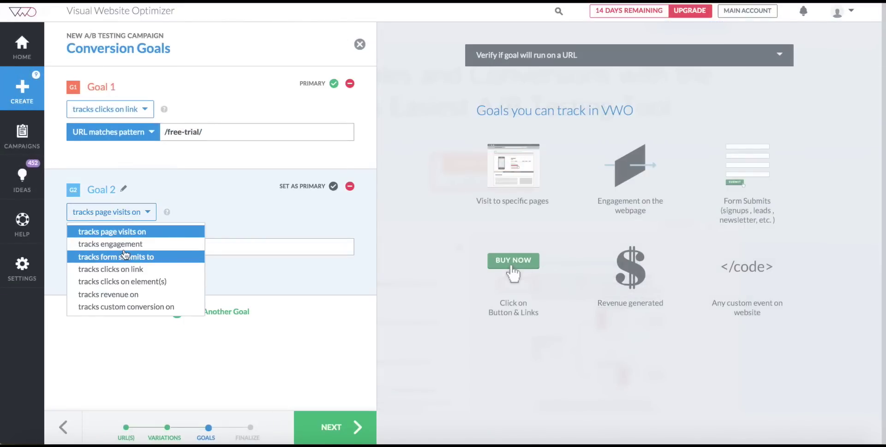
{"action": "left_click", "coordinate": [117, 245]}
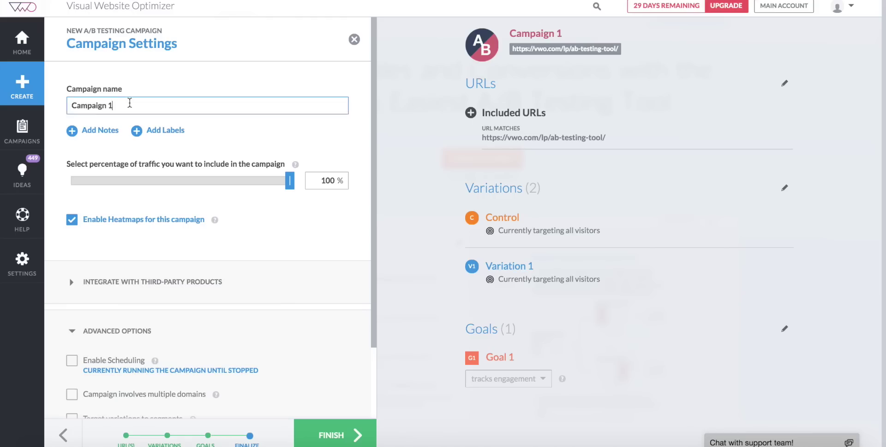
Step: Name the campaign 'My First AB Test' and finish creating it
{"action": "triple_click", "coordinate": [129, 103]}
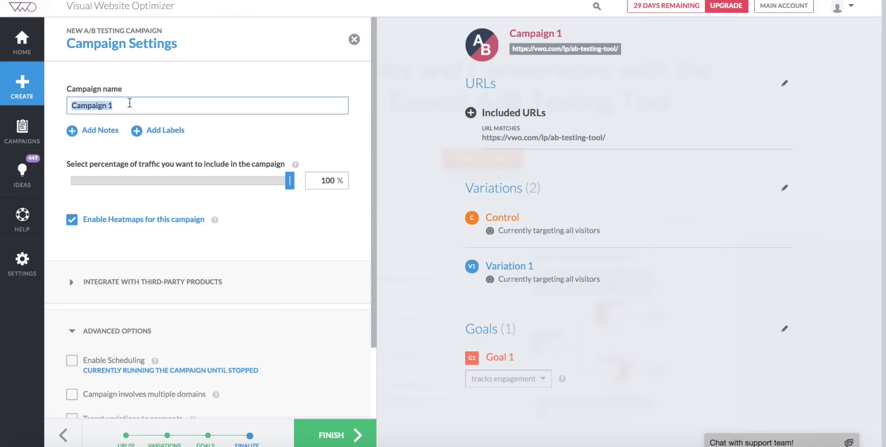
{"action": "type", "text": "My First AB Test"}
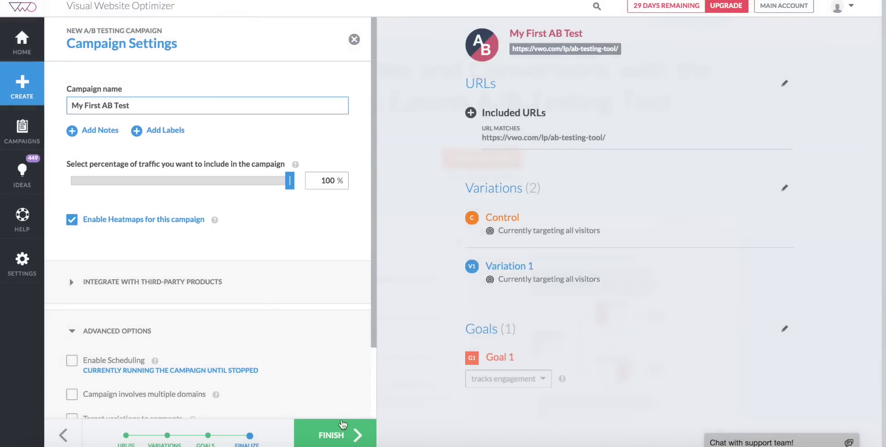
{"action": "left_click", "coordinate": [342, 426]}
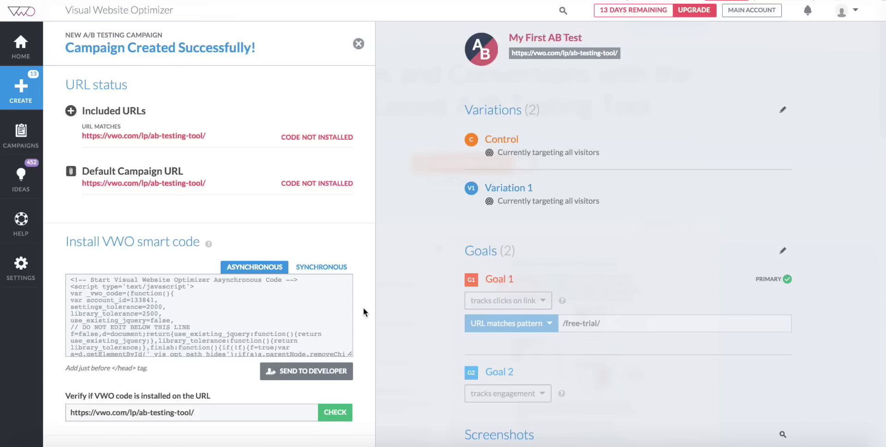
Step: Copy the asynchronous smart code, after dismissing the email-to-developer form
{"action": "left_click", "coordinate": [151, 291]}
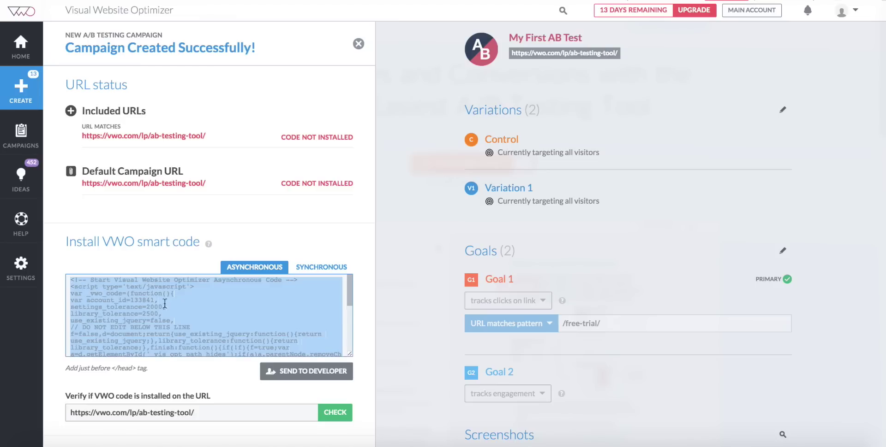
{"action": "left_click", "coordinate": [292, 374]}
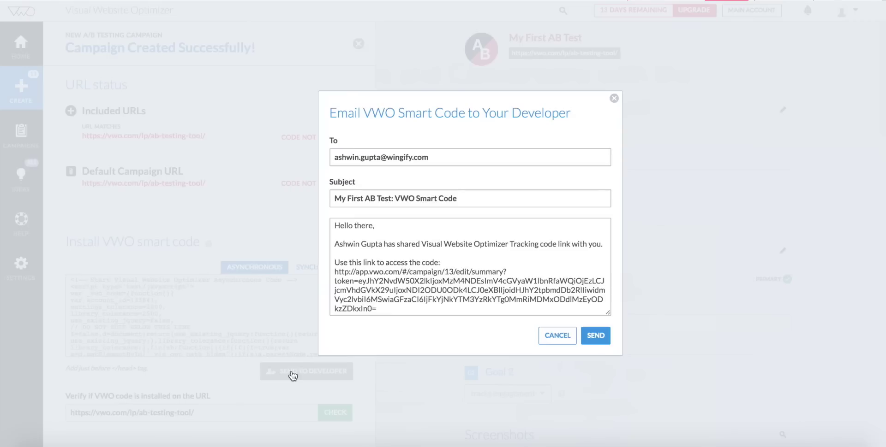
{"action": "left_click", "coordinate": [552, 339]}
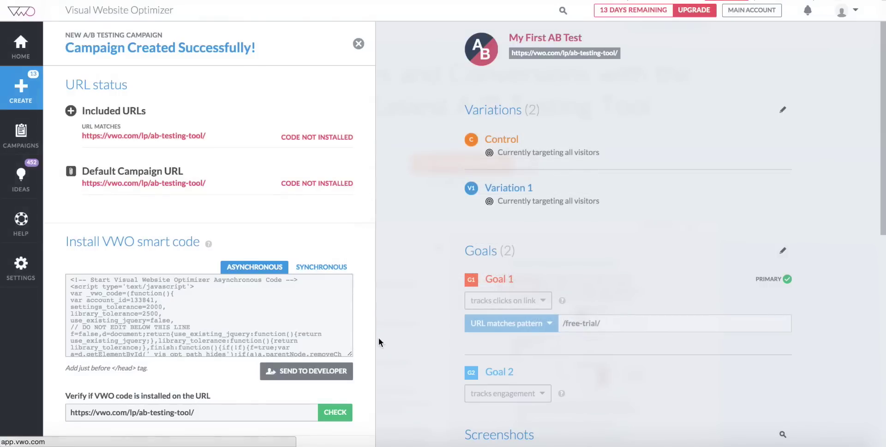
{"action": "left_click", "coordinate": [144, 297]}
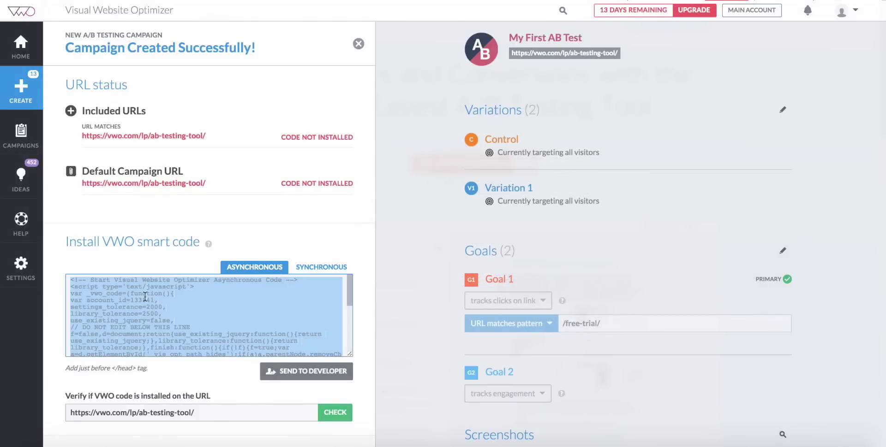
{"action": "right_click", "coordinate": [145, 296]}
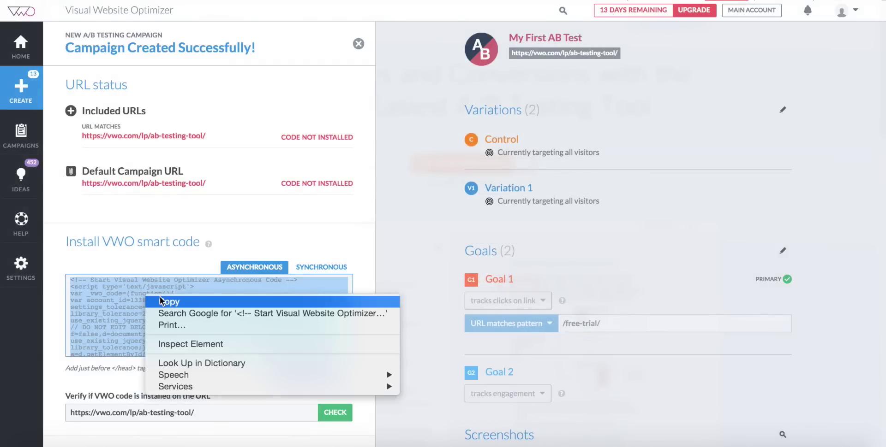
{"action": "left_click", "coordinate": [160, 302]}
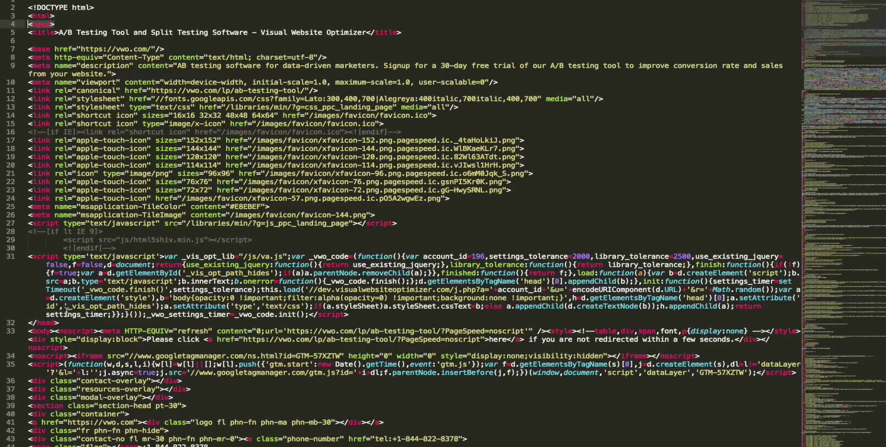
Step: Paste the smart code into the page head on the line after the title
{"action": "left_click", "coordinate": [26, 323]}
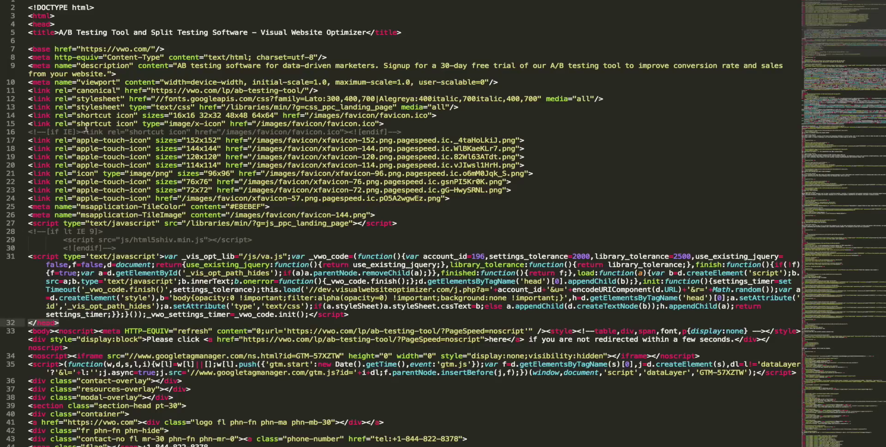
{"action": "left_click", "coordinate": [40, 42]}
{"action": "key", "text": "ctrl+v"}
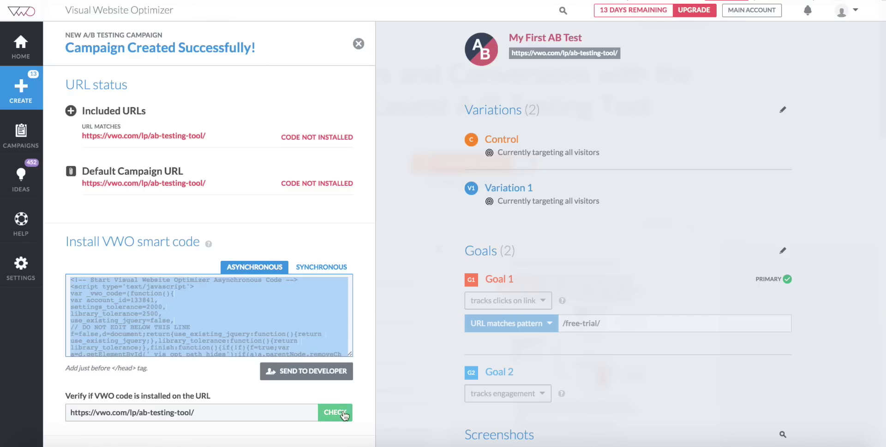
Step: Verify the smart code is installed, then start the campaign running
{"action": "left_click", "coordinate": [329, 415]}
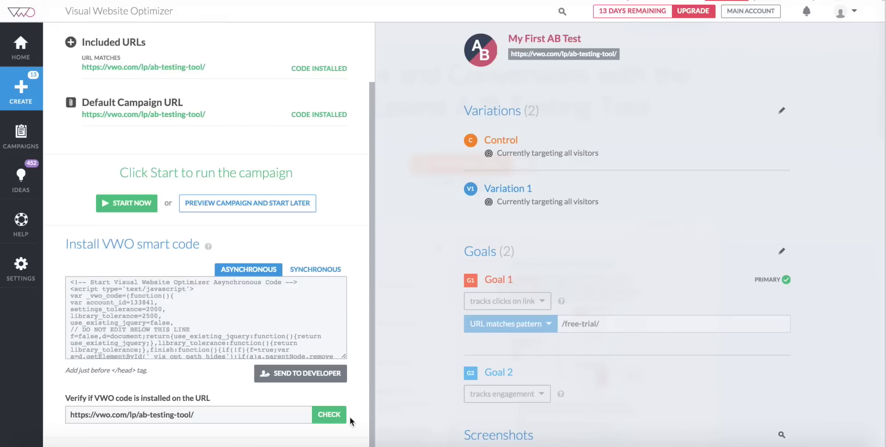
{"action": "left_click", "coordinate": [129, 205]}
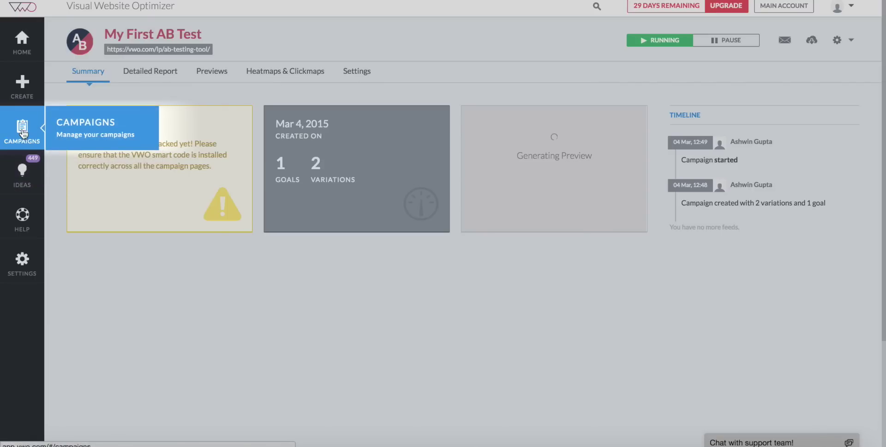
Step: View the Campaigns list, then go to the Home dashboard
{"action": "left_click", "coordinate": [22, 132]}
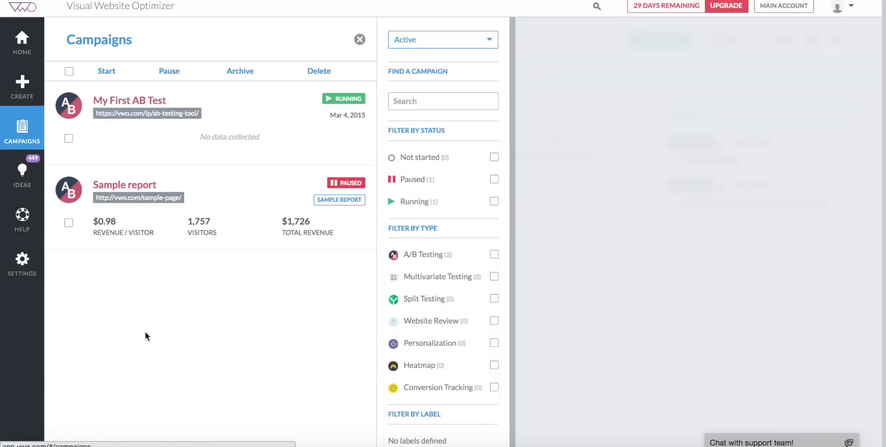
{"action": "left_click", "coordinate": [42, 55]}
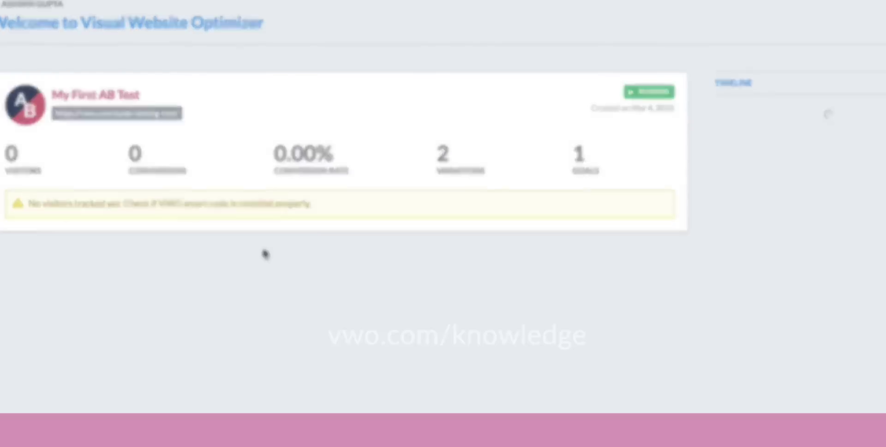